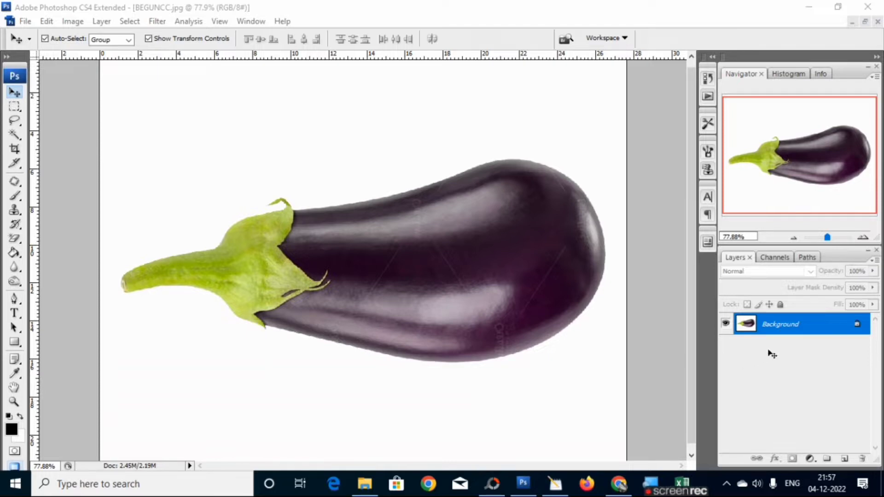
- Switch to the Bengali text editor, copy the word বেগুন, and return to the eggplant image in Photoshop
{"action": "left_click", "coordinate": [555, 483]}
{"action": "right_click", "coordinate": [263, 229]}
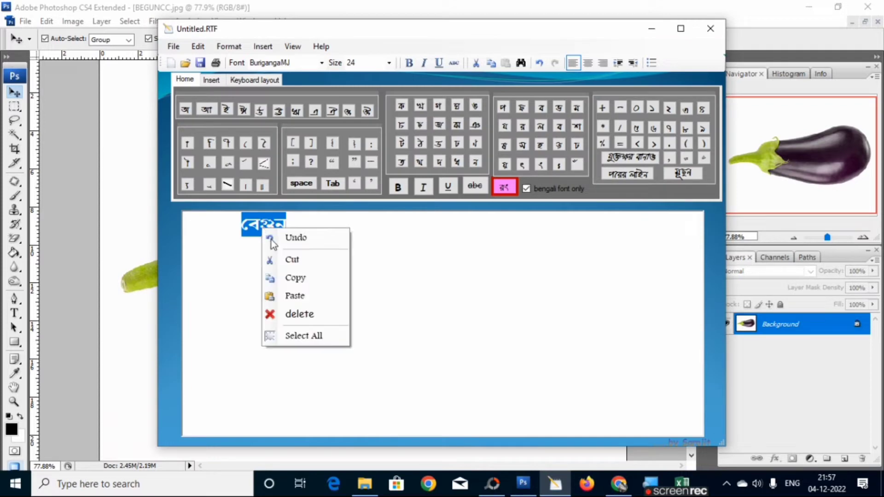
{"action": "left_click", "coordinate": [290, 278]}
{"action": "left_click", "coordinate": [665, 29]}
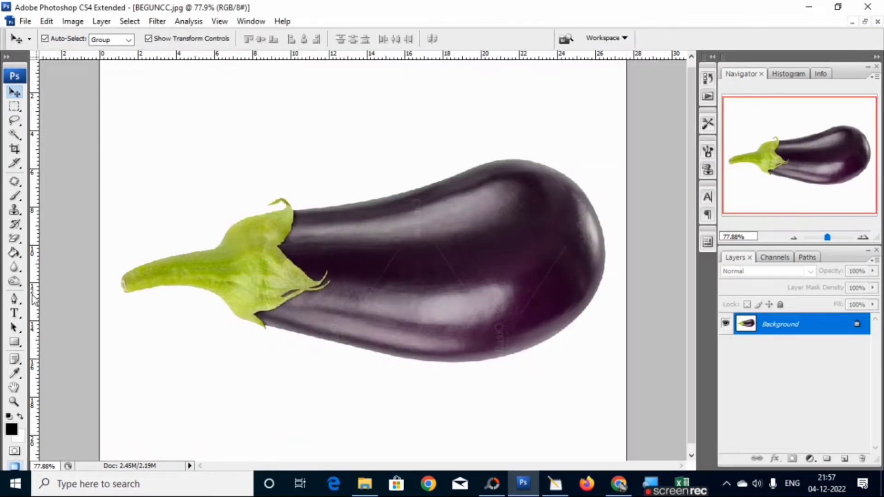
- Add the text বেগুন at 60 pt in the BurigangaMJ font on the white area above the eggplant
{"action": "left_click", "coordinate": [14, 313]}
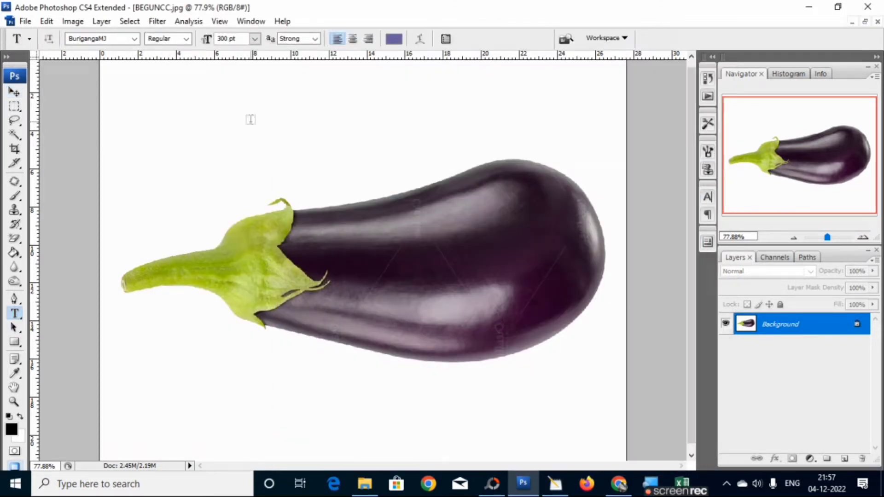
{"action": "left_click", "coordinate": [250, 121]}
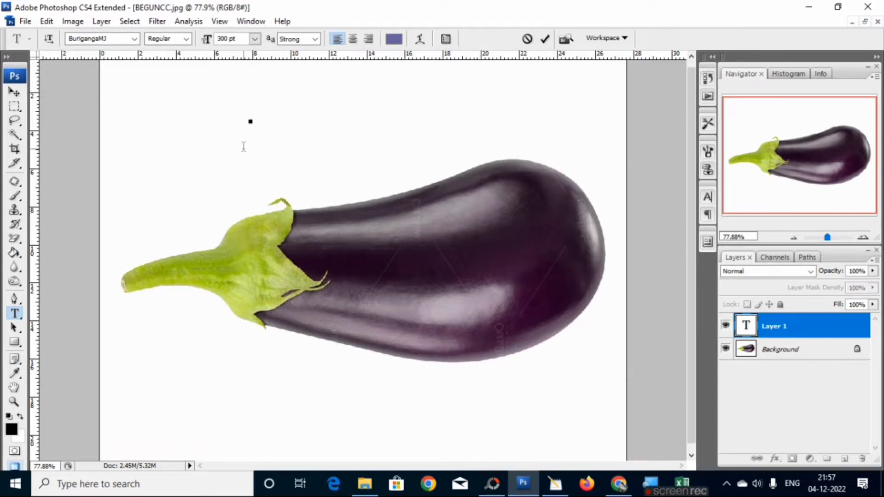
{"action": "left_click", "coordinate": [255, 39]}
{"action": "left_click", "coordinate": [259, 130]}
{"action": "left_click", "coordinate": [253, 40]}
{"action": "left_click", "coordinate": [251, 186]}
{"action": "left_click", "coordinate": [255, 40]}
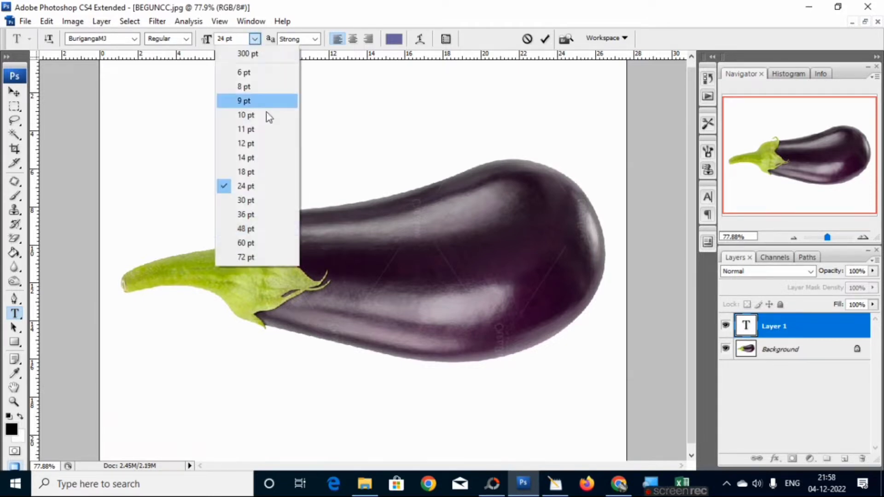
{"action": "left_click", "coordinate": [250, 229]}
{"action": "left_click", "coordinate": [256, 41]}
{"action": "left_click", "coordinate": [250, 242]}
{"action": "type", "text": "বেগুন"}
- Move the text onto the eggplant, enlarge it and tilt it to follow the body, and apply the transformation
{"action": "left_click", "coordinate": [14, 92]}
{"action": "left_click_drag", "start_coordinate": [333, 116], "coordinate": [436, 255]}
{"action": "left_click", "coordinate": [350, 158]}
{"action": "mouse_move", "coordinate": [459, 227]}
{"action": "left_mouse_down"}
{"action": "mouse_move", "coordinate": [514, 145]}
{"action": "mouse_move", "coordinate": [451, 222]}
{"action": "left_mouse_up"}
{"action": "left_click_drag", "start_coordinate": [510, 280], "coordinate": [597, 379]}
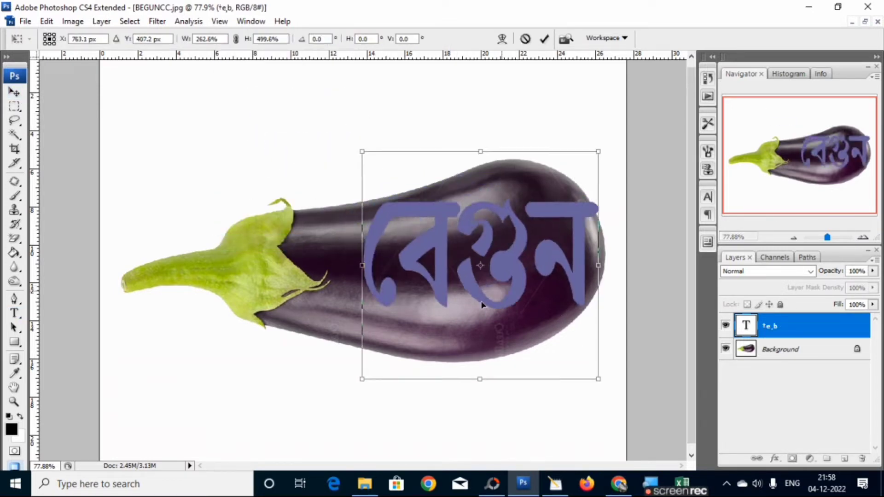
{"action": "left_click_drag", "start_coordinate": [482, 305], "coordinate": [454, 320]}
{"action": "left_click_drag", "start_coordinate": [578, 403], "coordinate": [600, 375]}
{"action": "left_click_drag", "start_coordinate": [505, 330], "coordinate": [500, 321]}
{"action": "left_click", "coordinate": [14, 110]}
{"action": "left_click", "coordinate": [424, 176]}
- Convert the বেগুন text layer to a smart object
{"action": "left_click", "coordinate": [812, 357]}
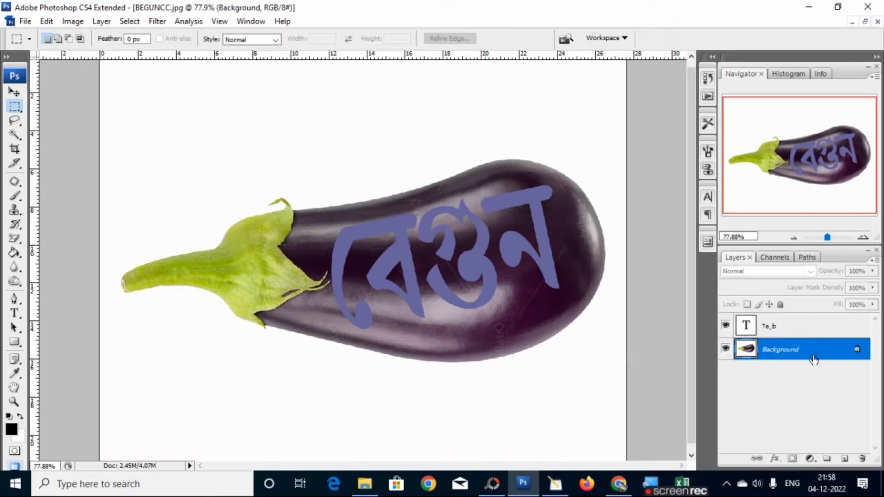
{"action": "left_click", "coordinate": [784, 330]}
{"action": "right_click", "coordinate": [786, 332]}
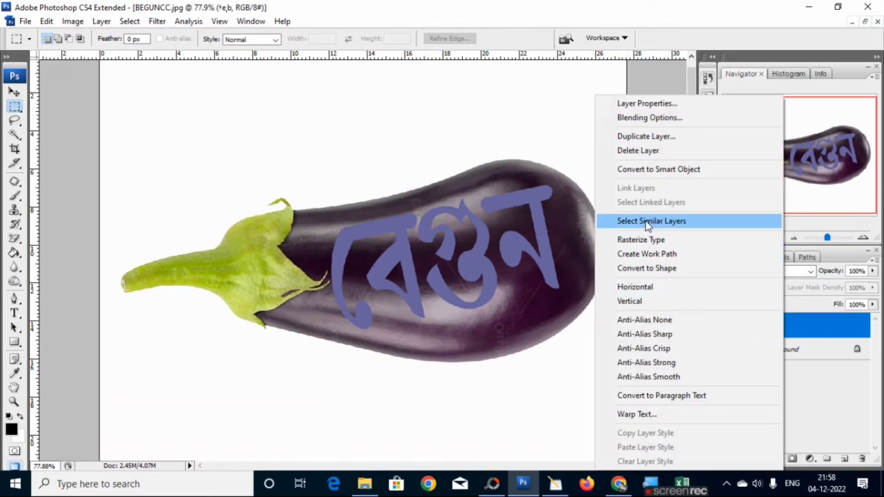
{"action": "left_click", "coordinate": [667, 170]}
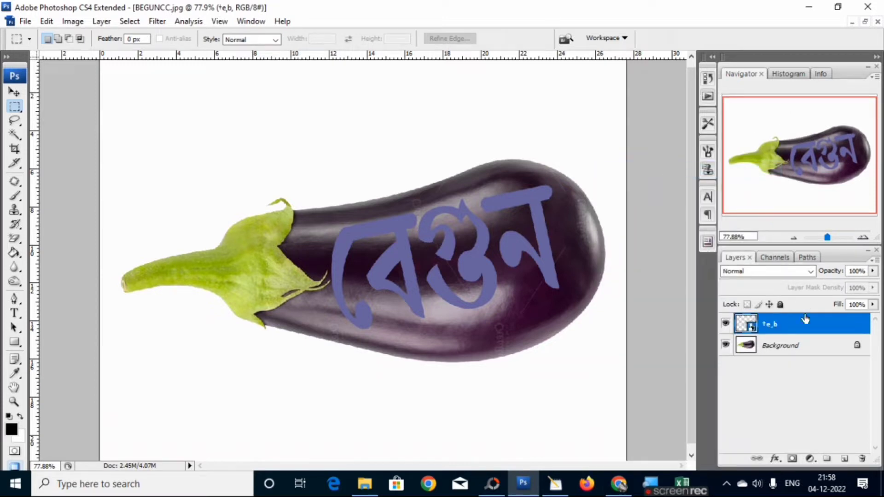
- Start a Warp transform on the lettering and bend its top edge to follow the eggplant's upper contour
{"action": "left_click", "coordinate": [47, 22]}
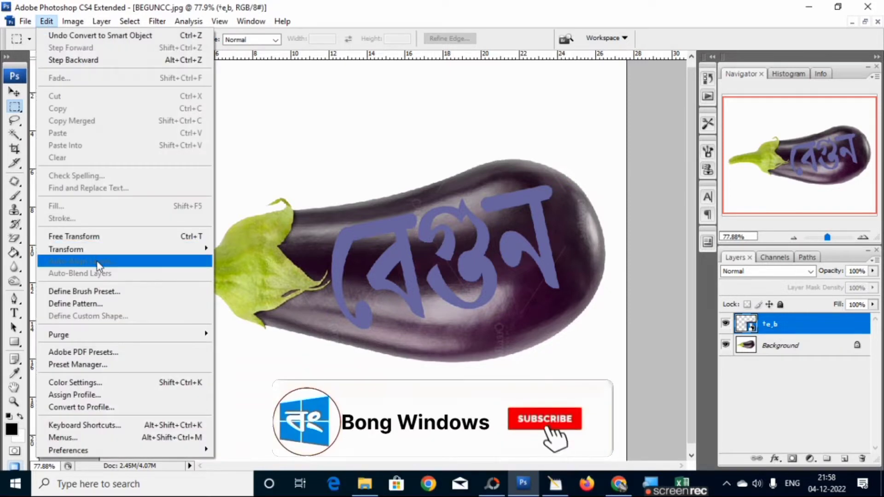
{"action": "mouse_move", "coordinate": [101, 257]}
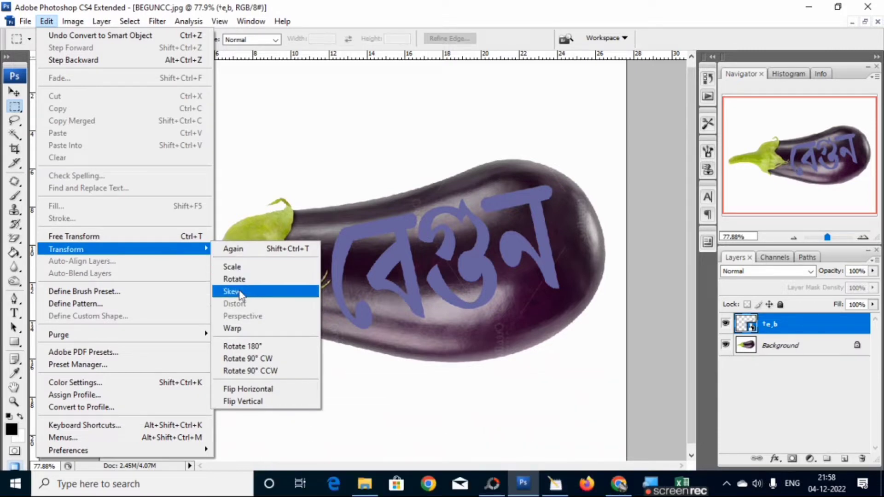
{"action": "left_click", "coordinate": [240, 328]}
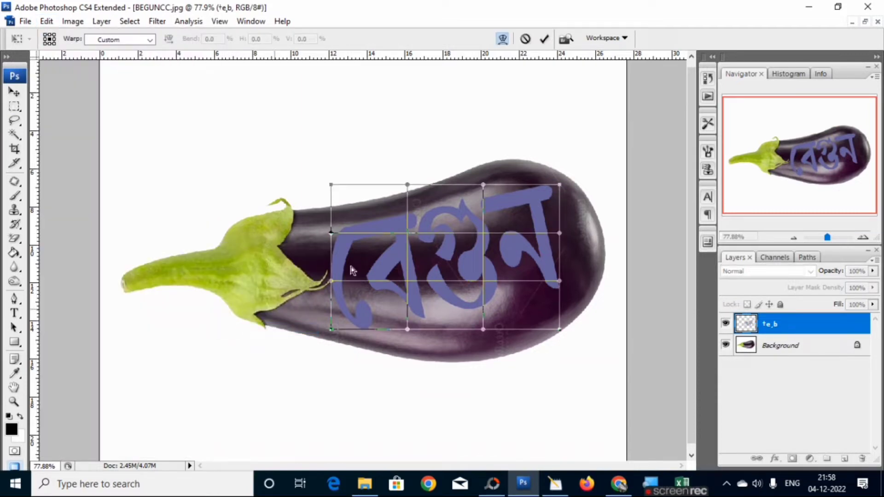
{"action": "left_click_drag", "start_coordinate": [483, 186], "coordinate": [475, 144]}
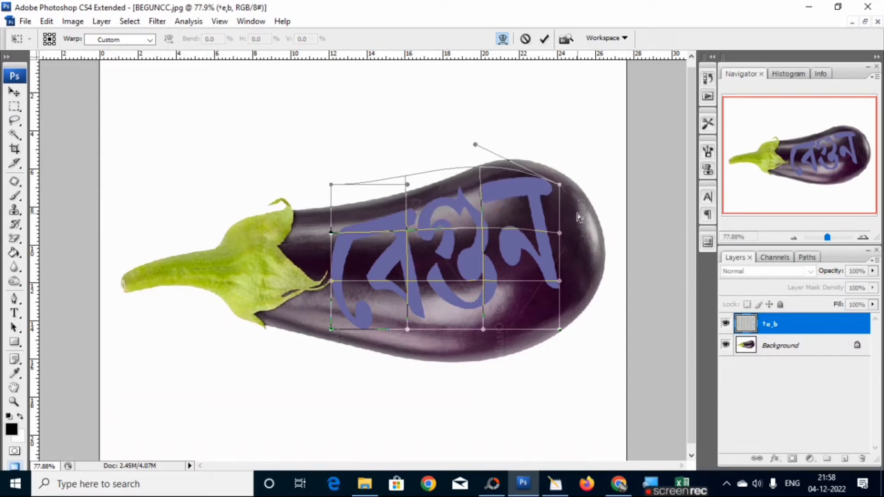
{"action": "left_click_drag", "start_coordinate": [562, 186], "coordinate": [558, 166]}
{"action": "left_click_drag", "start_coordinate": [476, 146], "coordinate": [396, 127]}
{"action": "left_click_drag", "start_coordinate": [328, 170], "coordinate": [304, 111]}
- Warp the lettering's bottom edge down to the eggplant's lower contour, fine-tune the top edge, and apply the warp
{"action": "left_click_drag", "start_coordinate": [408, 329], "coordinate": [410, 387]}
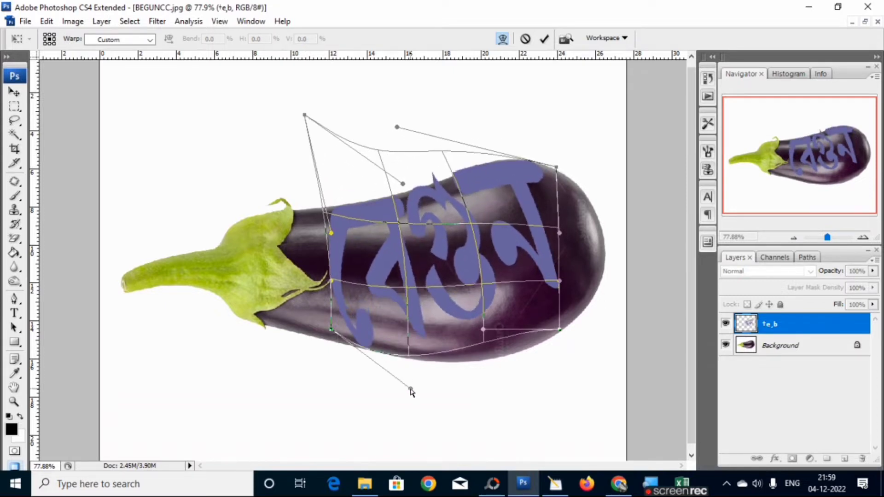
{"action": "left_click_drag", "start_coordinate": [483, 329], "coordinate": [534, 432]}
{"action": "left_click_drag", "start_coordinate": [559, 326], "coordinate": [588, 420]}
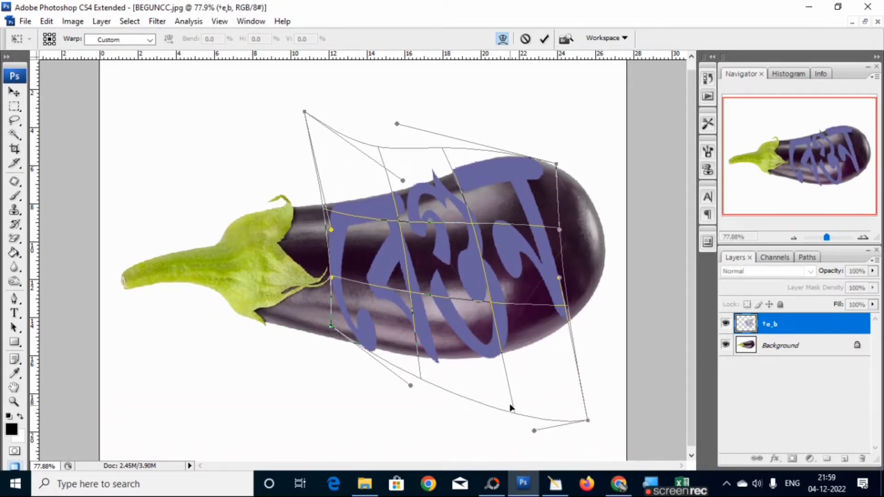
{"action": "left_click_drag", "start_coordinate": [510, 411], "coordinate": [510, 405]}
{"action": "left_click_drag", "start_coordinate": [405, 372], "coordinate": [405, 365]}
{"action": "left_click_drag", "start_coordinate": [512, 405], "coordinate": [515, 408]}
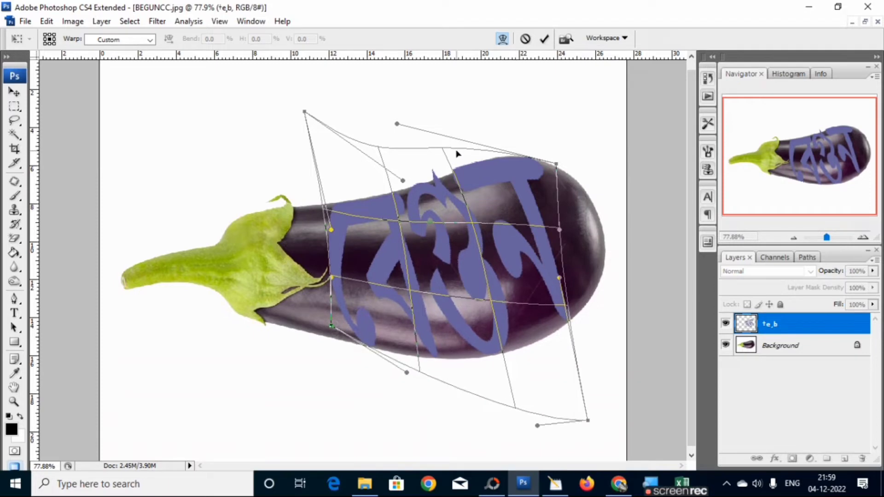
{"action": "left_click_drag", "start_coordinate": [457, 153], "coordinate": [506, 155]}
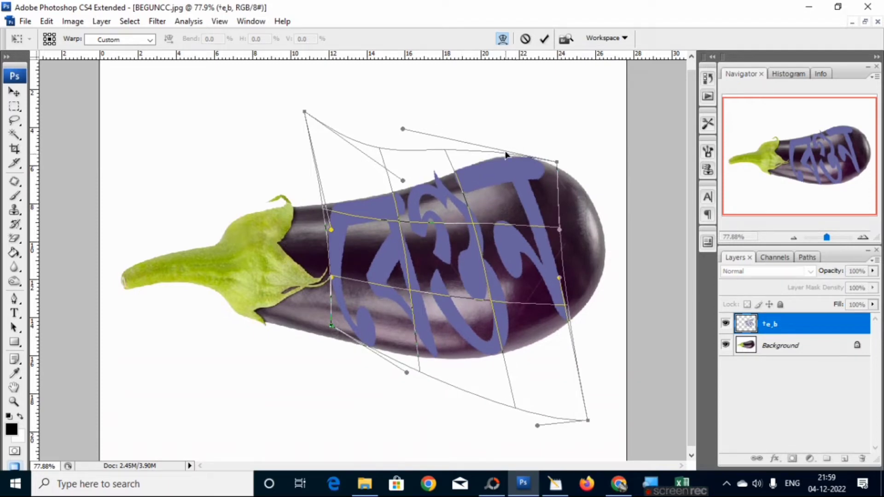
{"action": "left_click", "coordinate": [16, 105]}
{"action": "left_click", "coordinate": [441, 180]}
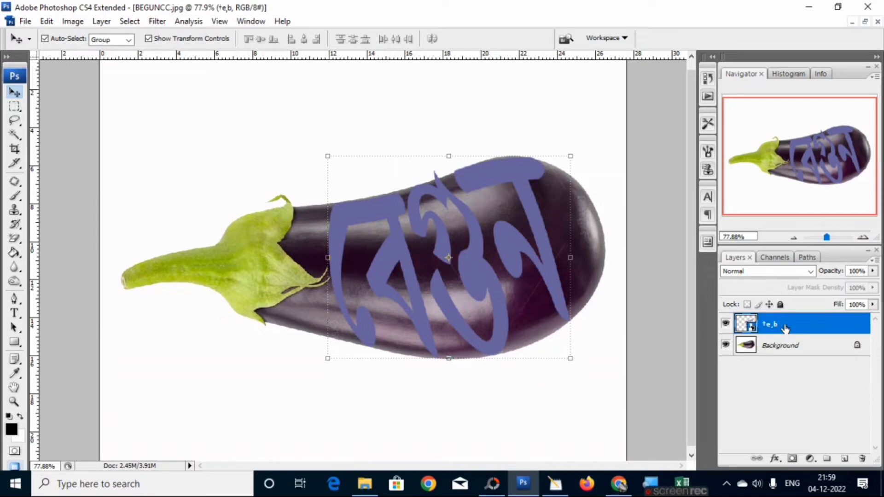
- Add a layer mask in the shape of the lettering to the text layer, and duplicate the Background layer
{"action": "left_click_drag", "start_coordinate": [786, 327], "coordinate": [793, 460]}
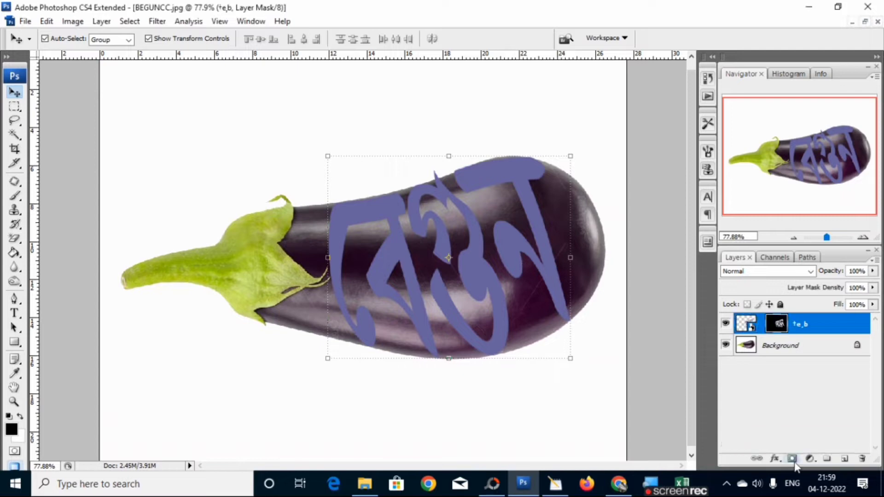
{"action": "left_click", "coordinate": [789, 349]}
{"action": "right_click", "coordinate": [789, 349]}
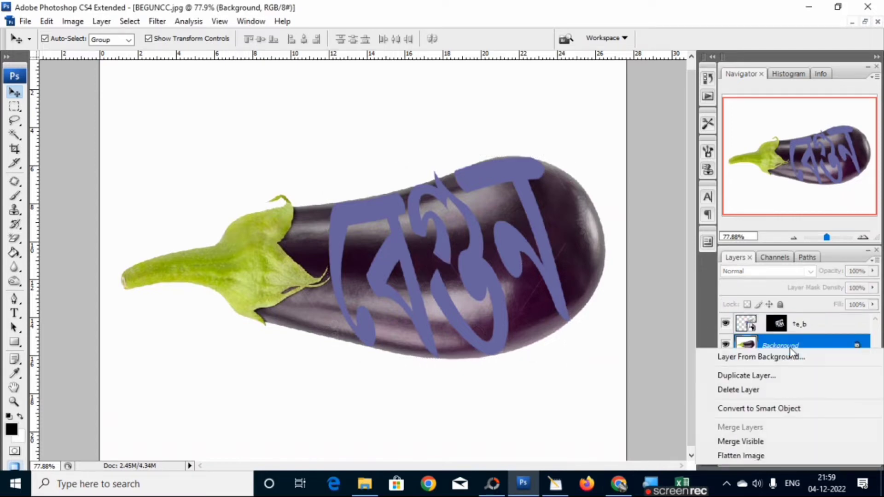
{"action": "left_click", "coordinate": [778, 380]}
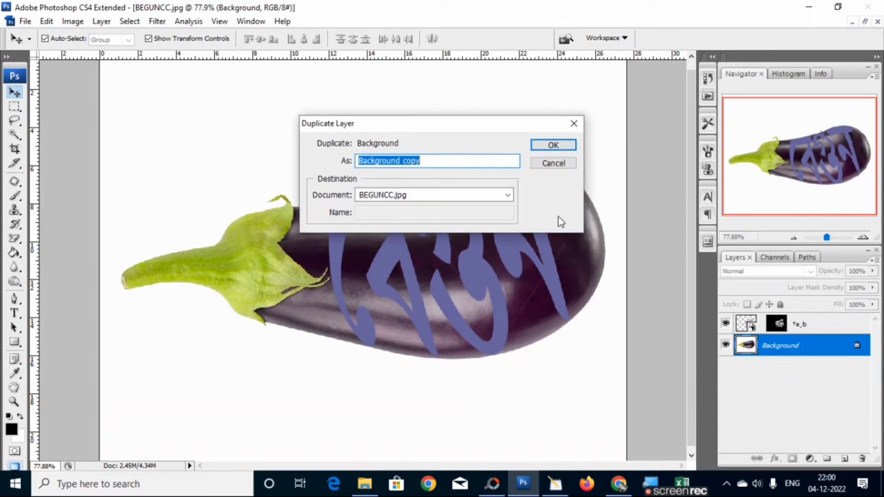
{"action": "left_click", "coordinate": [553, 145]}
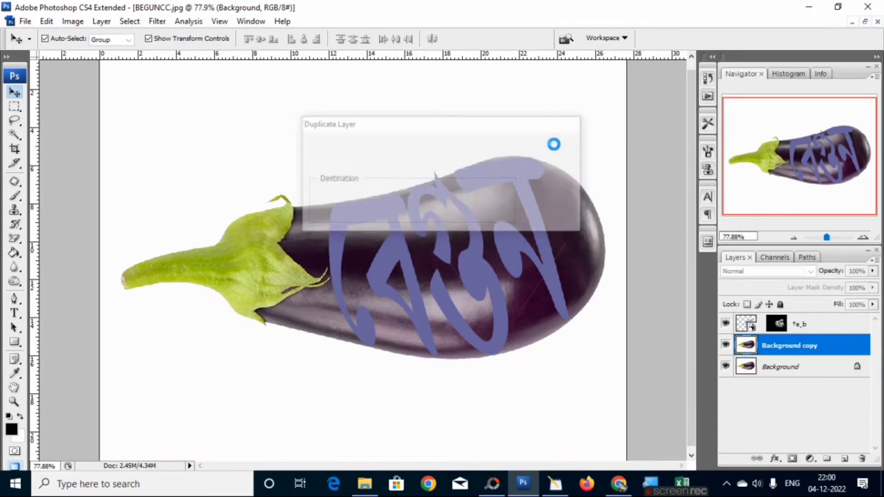
- Delete the original Background layer
{"action": "left_click", "coordinate": [781, 367]}
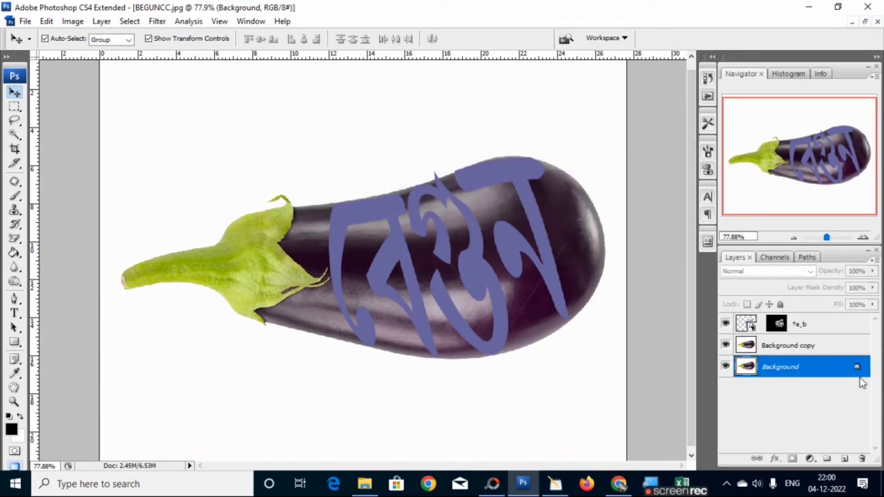
{"action": "right_click", "coordinate": [829, 369]}
{"action": "left_click", "coordinate": [758, 296]}
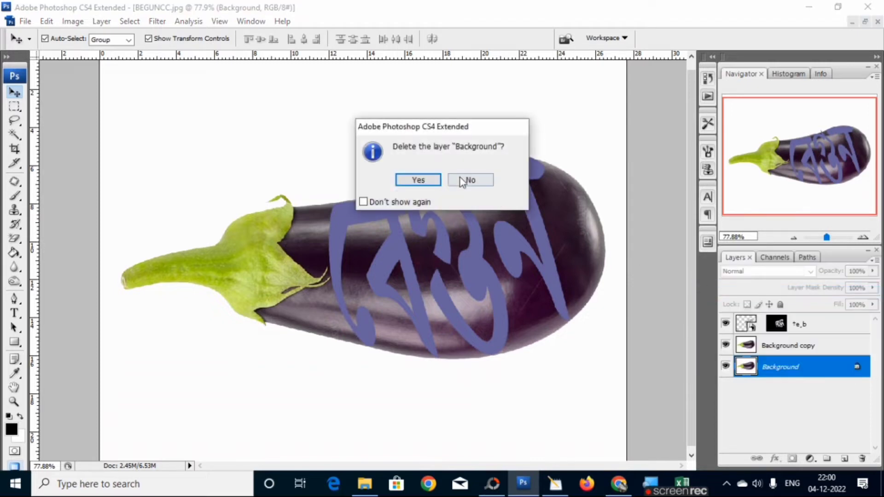
{"action": "left_click", "coordinate": [422, 182]}
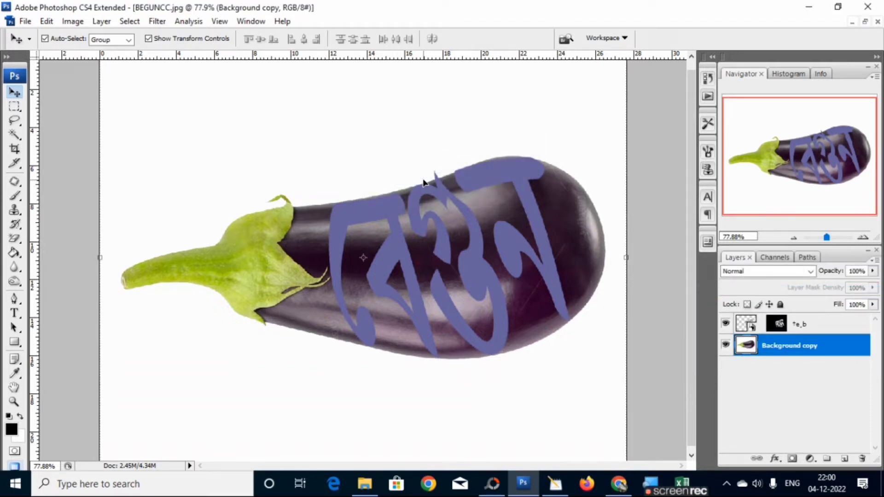
- Move the lettering mask from the text layer to the Background copy layer and hide the text layer
{"action": "left_click", "coordinate": [783, 331]}
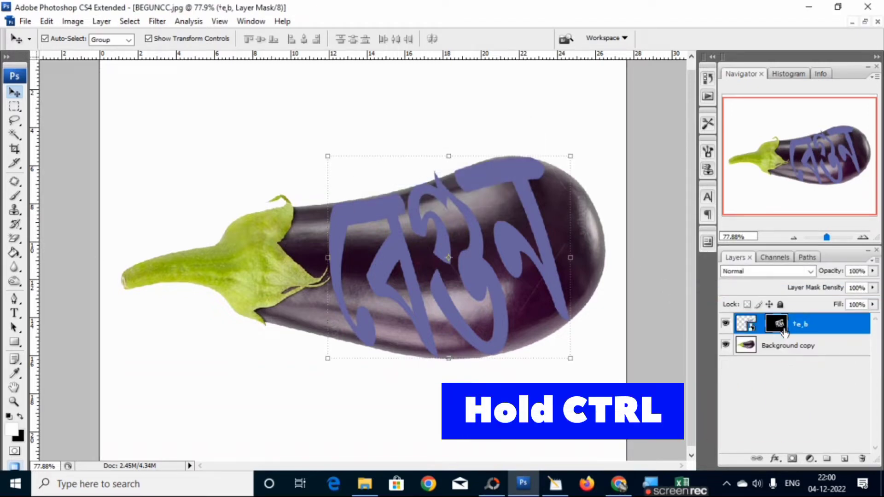
{"action": "left_click_drag", "start_coordinate": [783, 332], "coordinate": [782, 349]}
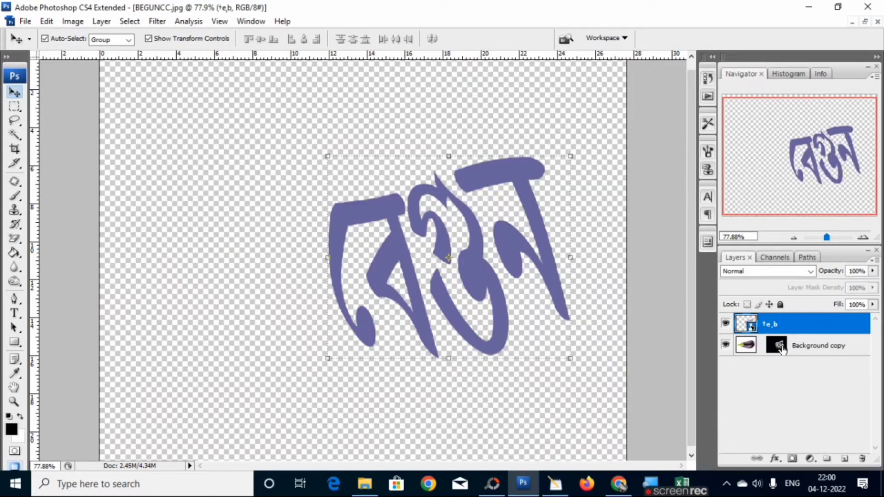
{"action": "left_click", "coordinate": [726, 325]}
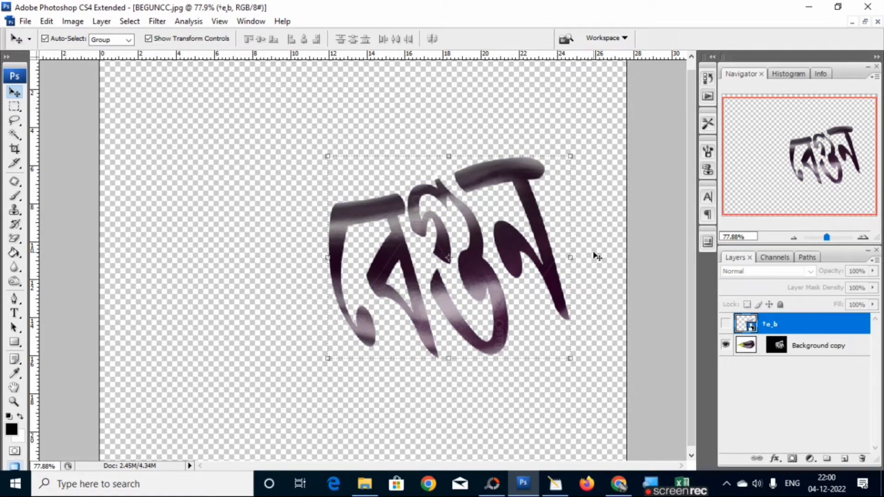
- Paint white on the Background copy mask with a soft 80 px brush to reveal the eggplant's stem and ends around the lettering
{"action": "key", "text": "ctrl+plus"}
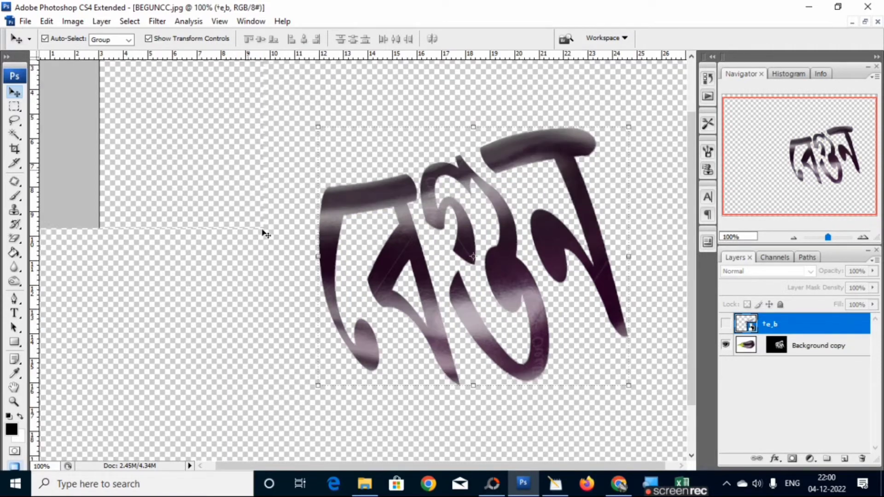
{"action": "left_click", "coordinate": [775, 348]}
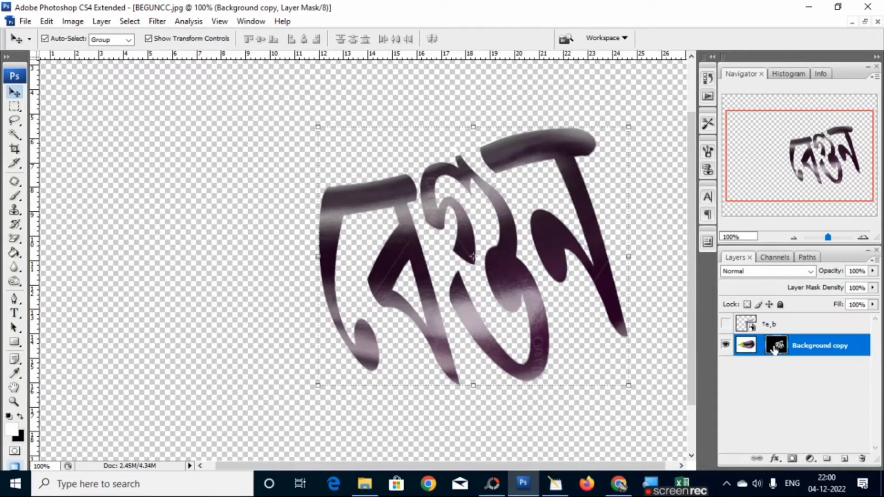
{"action": "left_click", "coordinate": [12, 197]}
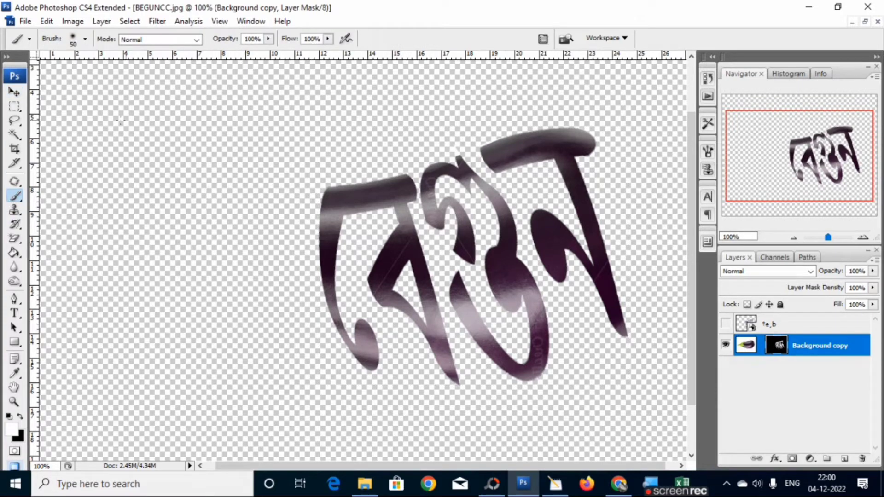
{"action": "left_click", "coordinate": [87, 40]}
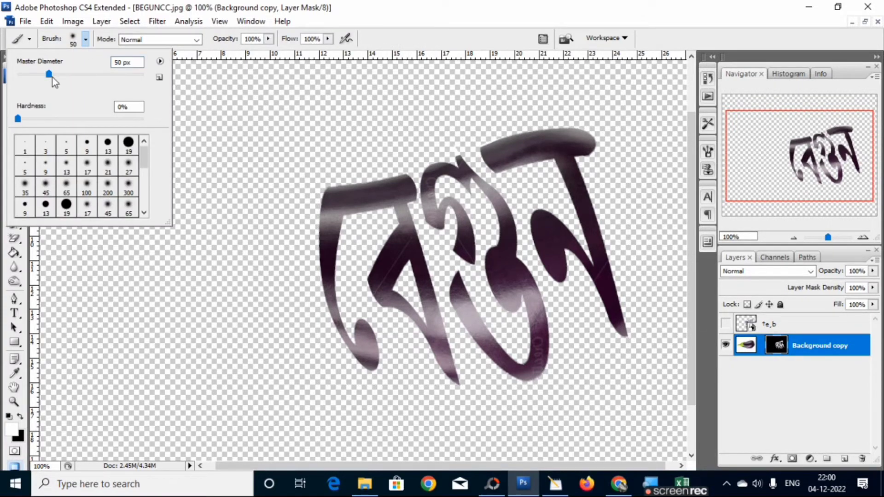
{"action": "left_click_drag", "start_coordinate": [51, 76], "coordinate": [67, 75]}
{"action": "mouse_move", "coordinate": [318, 193]}
{"action": "left_mouse_down"}
{"action": "mouse_move", "coordinate": [307, 208]}
{"action": "mouse_move", "coordinate": [304, 269]}
{"action": "mouse_move", "coordinate": [322, 313]}
{"action": "mouse_move", "coordinate": [312, 210]}
{"action": "mouse_move", "coordinate": [309, 336]}
{"action": "mouse_move", "coordinate": [353, 375]}
{"action": "mouse_move", "coordinate": [299, 317]}
{"action": "mouse_move", "coordinate": [280, 233]}
{"action": "mouse_move", "coordinate": [285, 200]}
{"action": "mouse_move", "coordinate": [271, 325]}
{"action": "mouse_move", "coordinate": [262, 180]}
{"action": "mouse_move", "coordinate": [220, 232]}
{"action": "mouse_move", "coordinate": [240, 352]}
{"action": "mouse_move", "coordinate": [205, 329]}
{"action": "mouse_move", "coordinate": [319, 376]}
{"action": "mouse_move", "coordinate": [213, 272]}
{"action": "mouse_move", "coordinate": [188, 205]}
{"action": "mouse_move", "coordinate": [235, 191]}
{"action": "mouse_move", "coordinate": [212, 212]}
{"action": "mouse_move", "coordinate": [258, 185]}
{"action": "mouse_move", "coordinate": [124, 262]}
{"action": "mouse_move", "coordinate": [217, 277]}
{"action": "mouse_move", "coordinate": [93, 281]}
{"action": "mouse_move", "coordinate": [155, 237]}
{"action": "mouse_move", "coordinate": [66, 281]}
{"action": "mouse_move", "coordinate": [75, 315]}
{"action": "mouse_move", "coordinate": [66, 313]}
{"action": "mouse_move", "coordinate": [238, 224]}
{"action": "mouse_move", "coordinate": [248, 189]}
{"action": "mouse_move", "coordinate": [296, 170]}
{"action": "mouse_move", "coordinate": [524, 121]}
{"action": "mouse_move", "coordinate": [585, 124]}
{"action": "mouse_move", "coordinate": [605, 188]}
{"action": "mouse_move", "coordinate": [580, 151]}
{"action": "mouse_move", "coordinate": [617, 237]}
{"action": "mouse_move", "coordinate": [641, 355]}
{"action": "mouse_move", "coordinate": [659, 223]}
{"action": "mouse_move", "coordinate": [630, 166]}
{"action": "mouse_move", "coordinate": [639, 265]}
{"action": "left_mouse_up"}
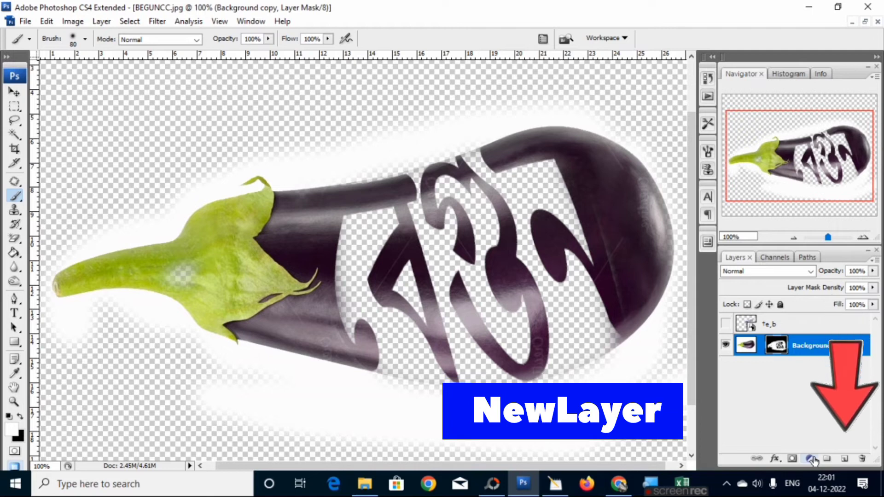
- Create a new empty layer above the hidden text layer
{"action": "left_click", "coordinate": [849, 432]}
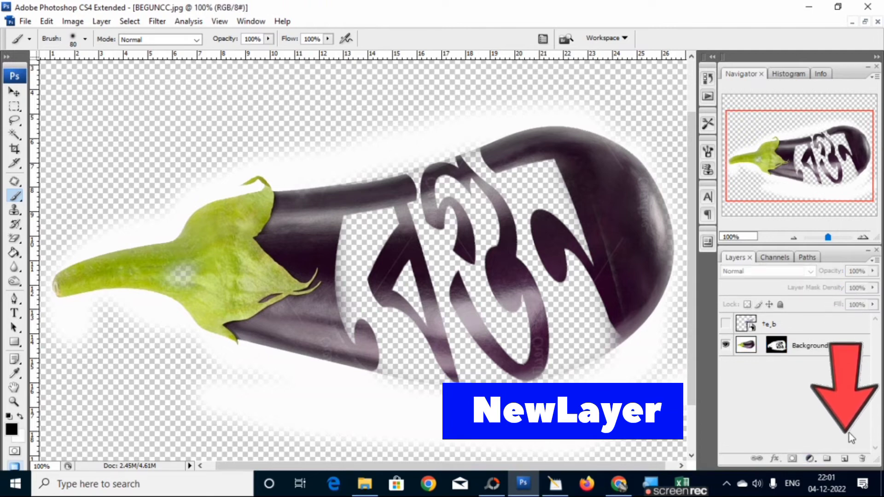
{"action": "left_click", "coordinate": [844, 458]}
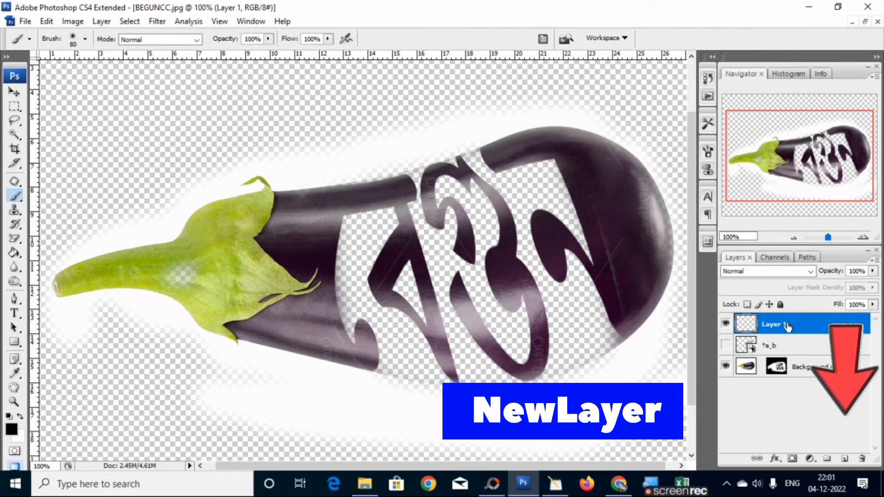
- Move the new empty layer beneath the Background copy layer and add a white (ffffff) Solid Color fill as the backdrop
{"action": "left_click_drag", "start_coordinate": [788, 326], "coordinate": [785, 375]}
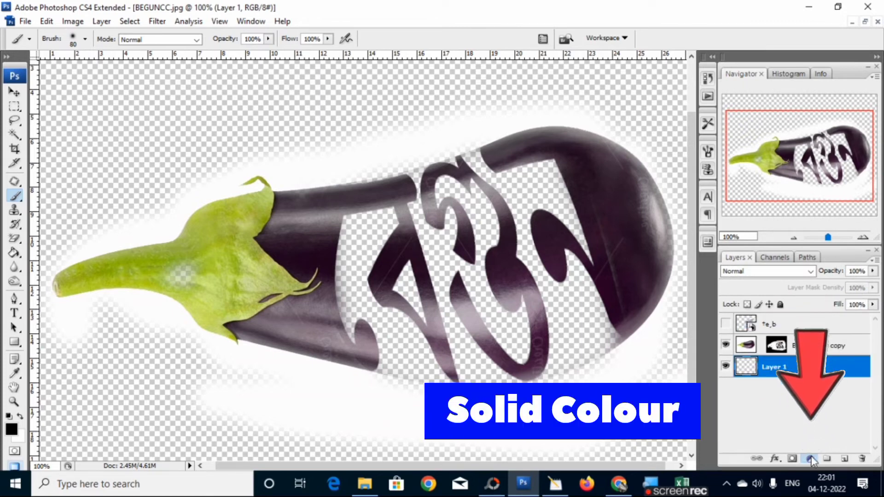
{"action": "left_click", "coordinate": [812, 459]}
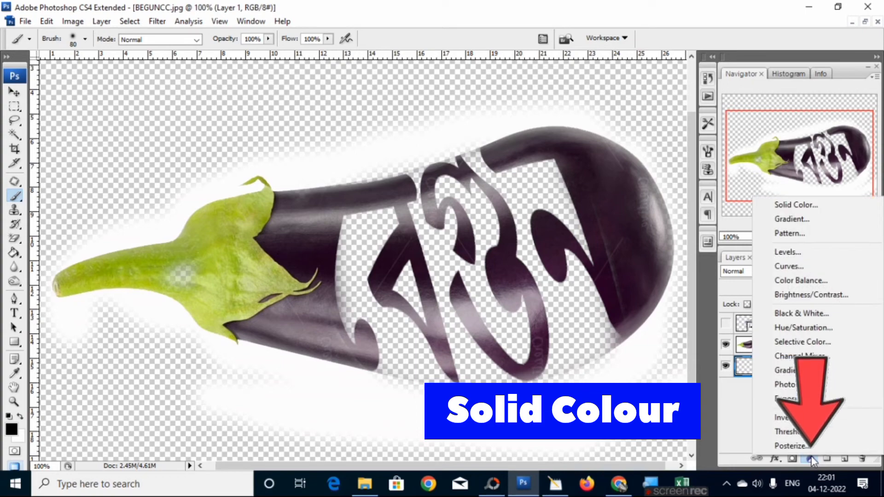
{"action": "left_click", "coordinate": [773, 206]}
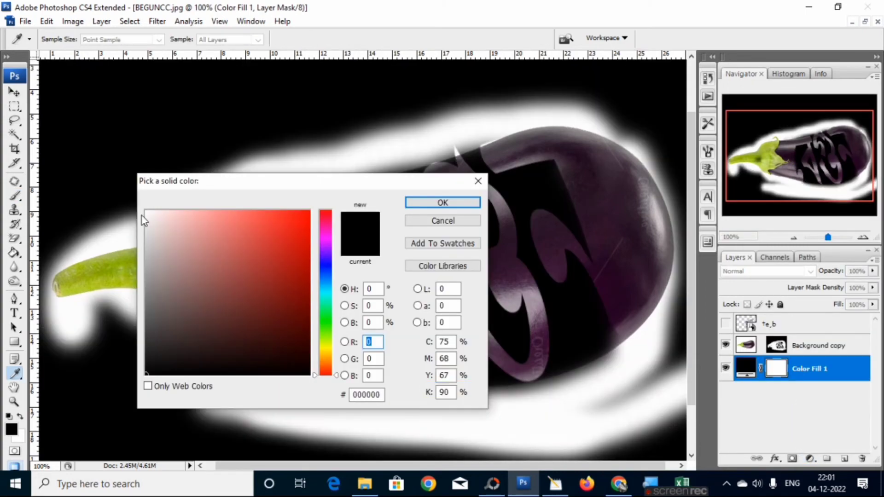
{"action": "left_click", "coordinate": [146, 211]}
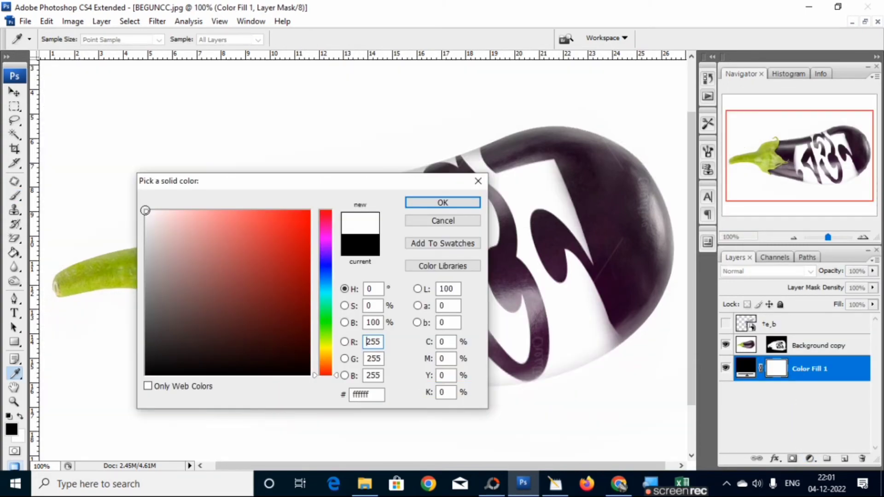
{"action": "left_click", "coordinate": [455, 205]}
- Select the Background copy layer with the Eraser tool active and inspect the lettering edges and the whole eggplant design
{"action": "key", "text": "b"}
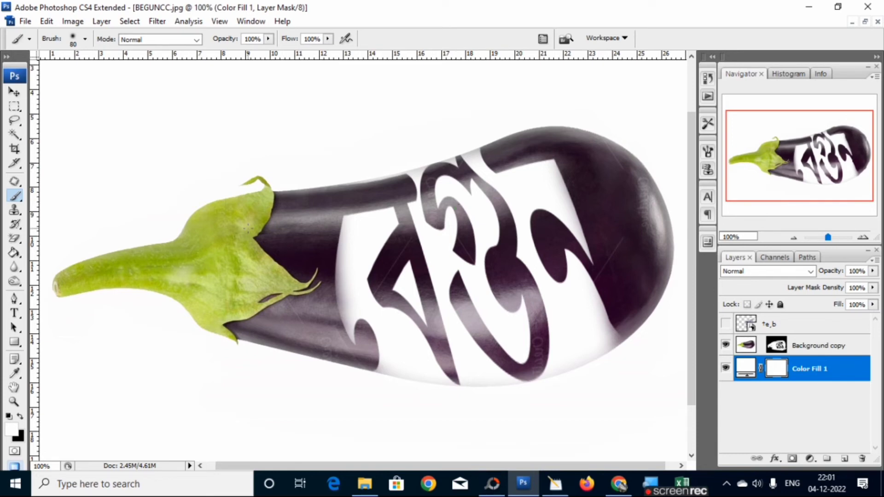
{"action": "key", "text": "e"}
{"action": "left_click", "coordinate": [469, 158], "text": "ctrl"}
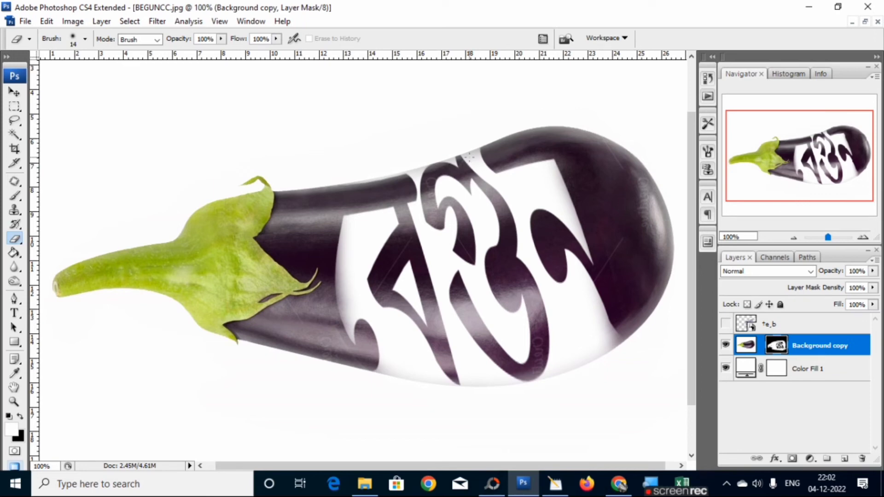
{"action": "key", "text": "ctrl+plus"}
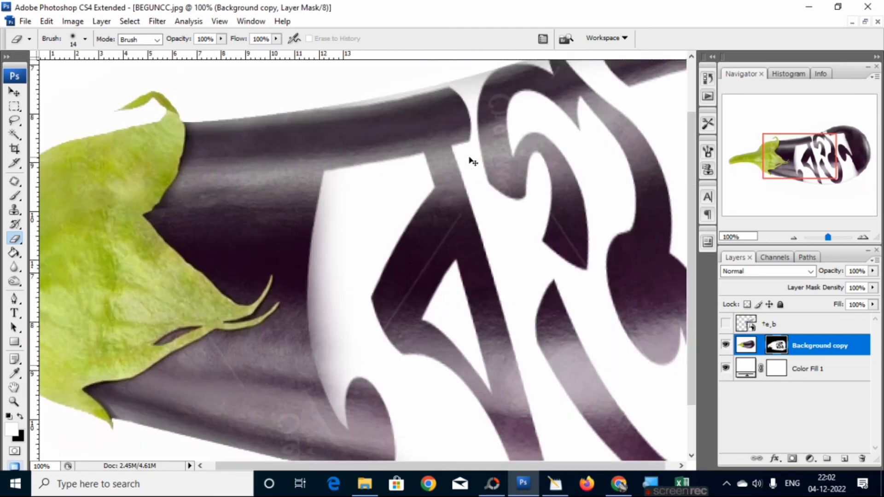
{"action": "key", "text": "ctrl+minus"}
{"action": "key", "text": "ctrl+minus"}
{"action": "key", "text": "ctrl+minus"}
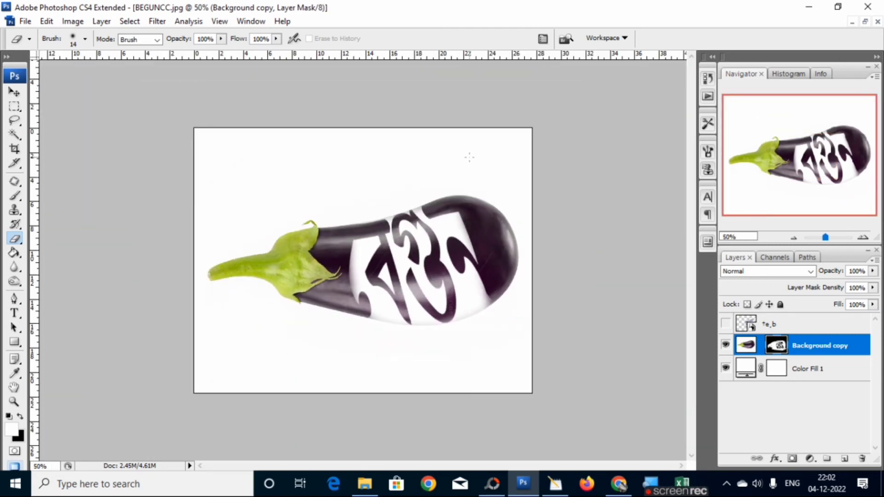